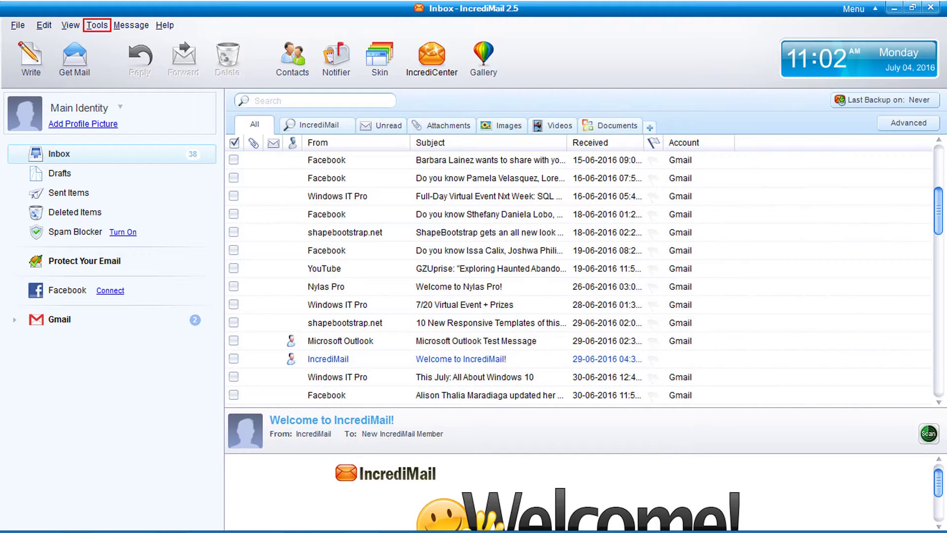
- Open the data folder settings in IncrediMail's general options
key(alt+t)
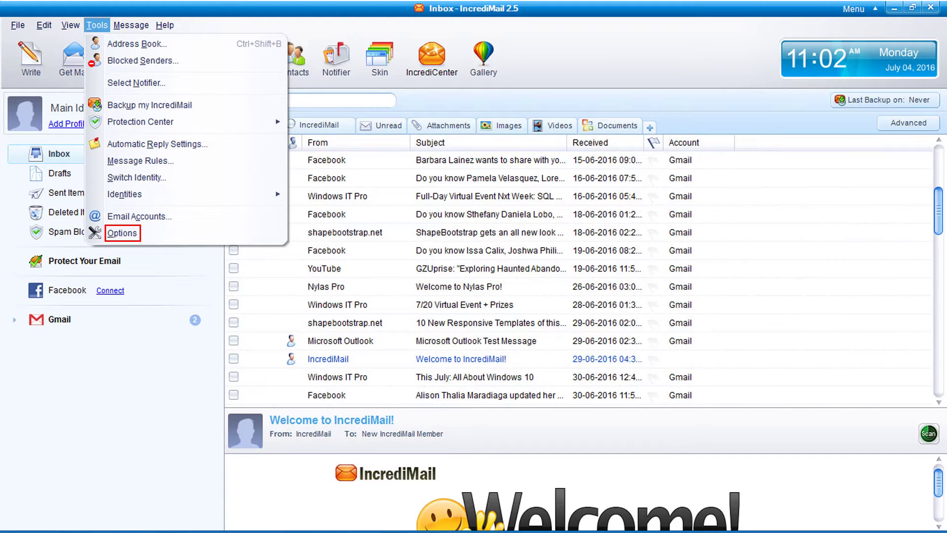
key(o)
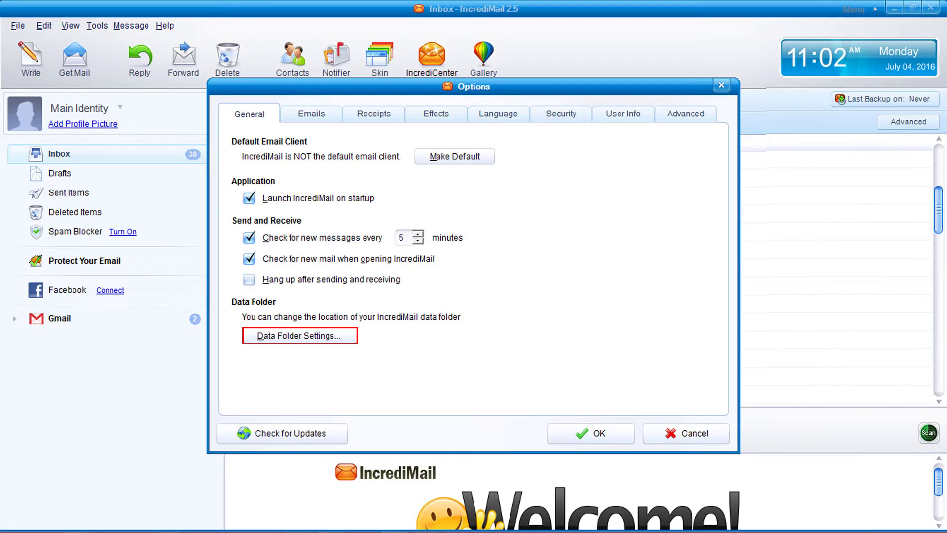
key(alt+d)
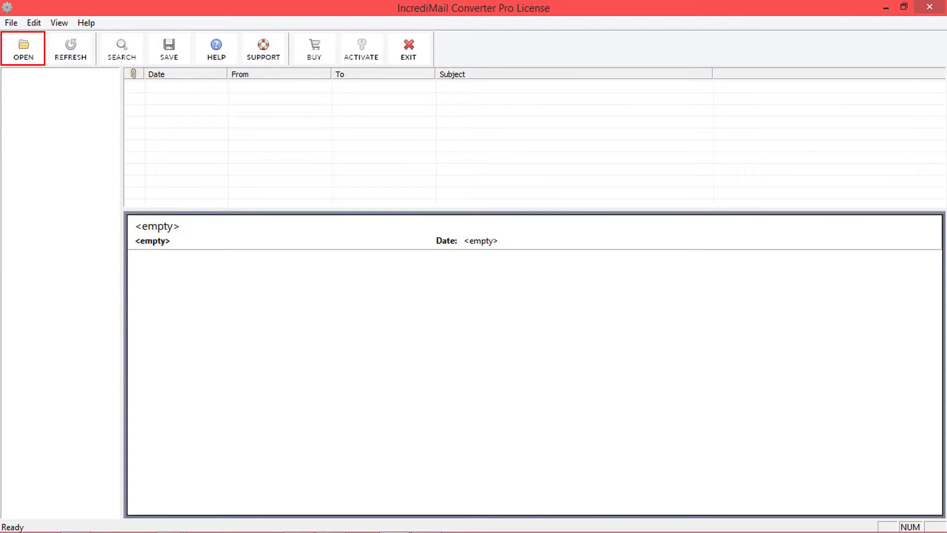
- Switch to IncrediMail Converter Pro and load the folder D:\Identities with Use Incredimail v2.5 Mode enabled
key(ctrl+o)
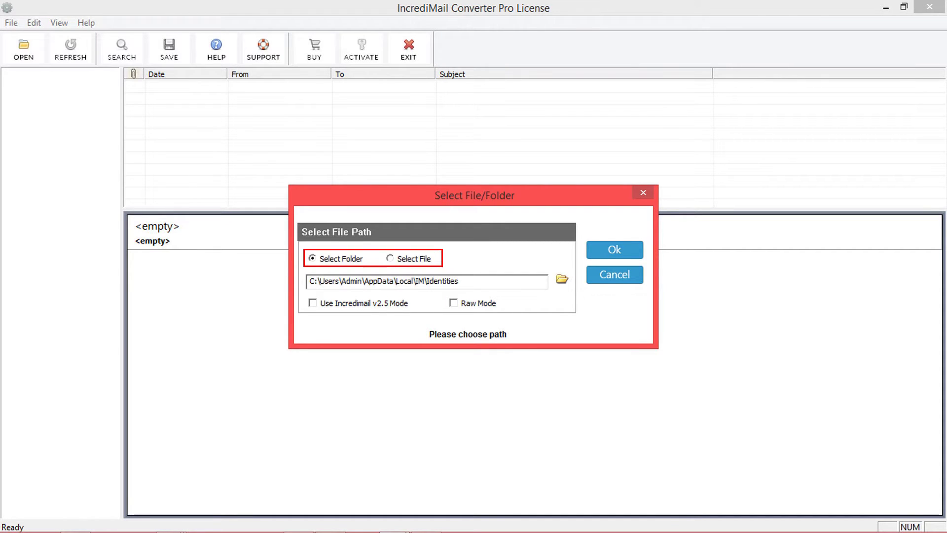
click(390, 258)
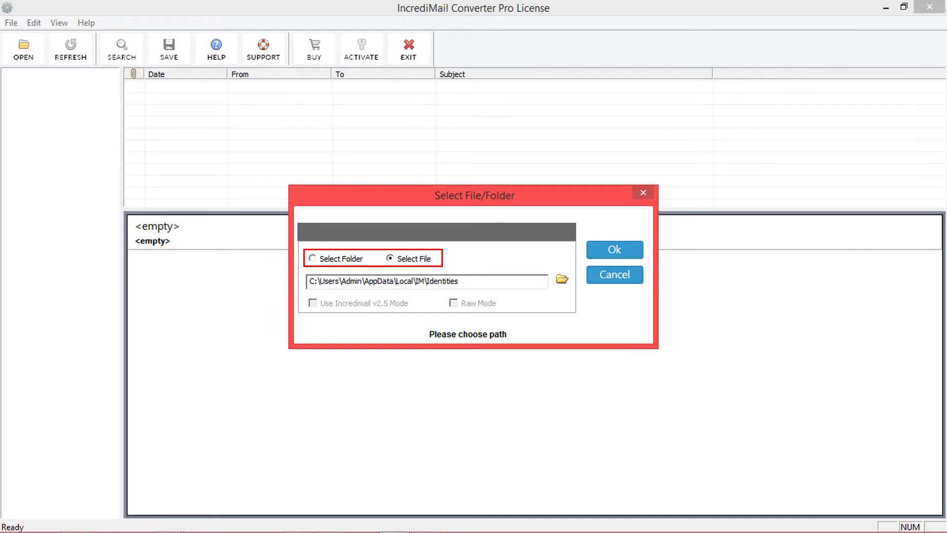
click(312, 258)
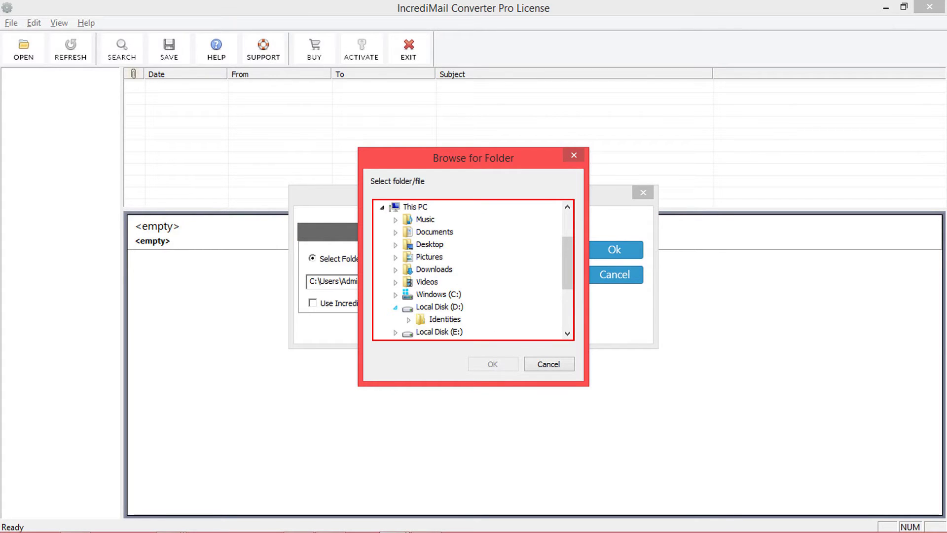
click(439, 319)
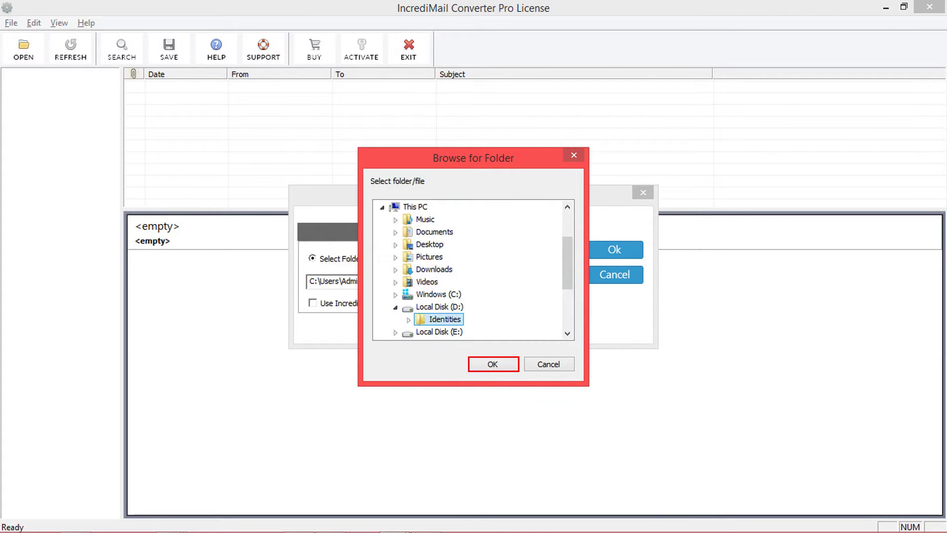
key(Return)
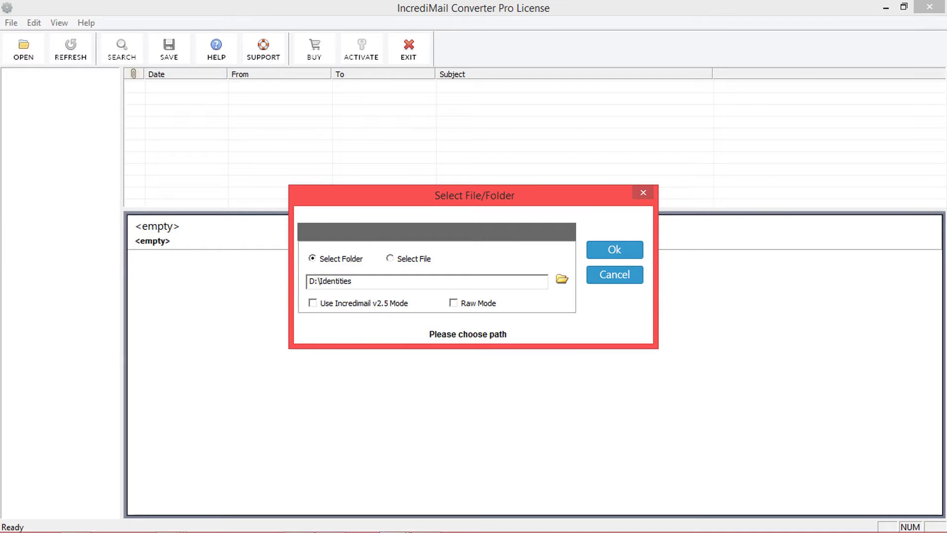
click(312, 303)
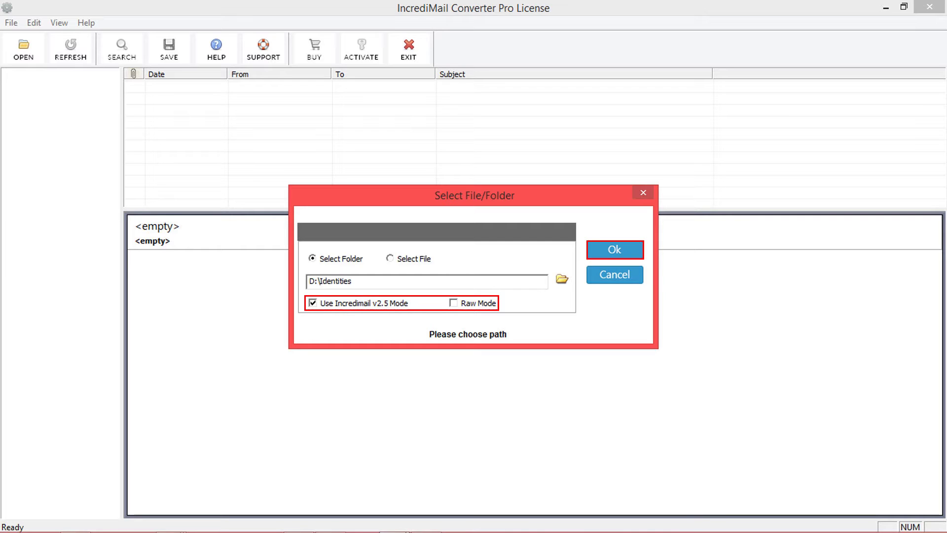
key(Return)
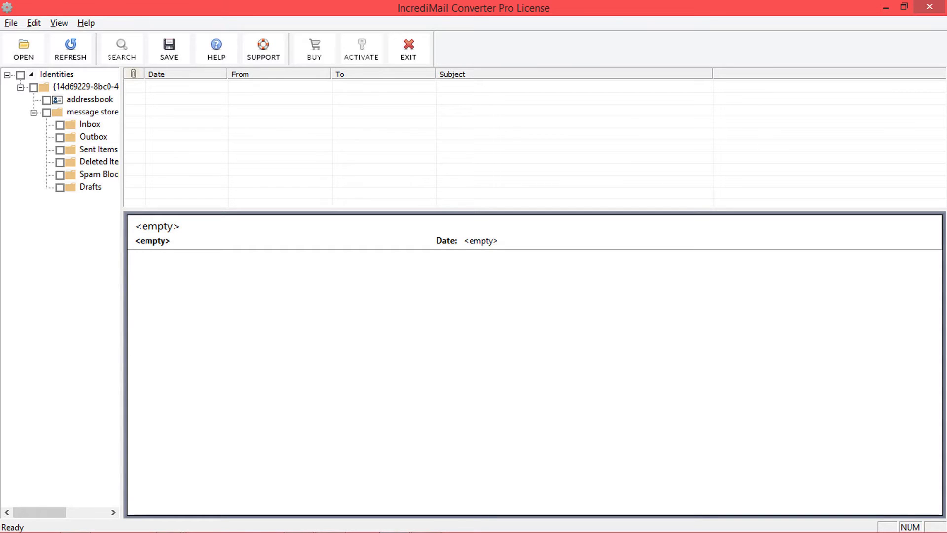
- Look through the loaded Inbox, check the Find options, and preview the 16/03/2016 "New Responsive Templates" message
click(90, 124)
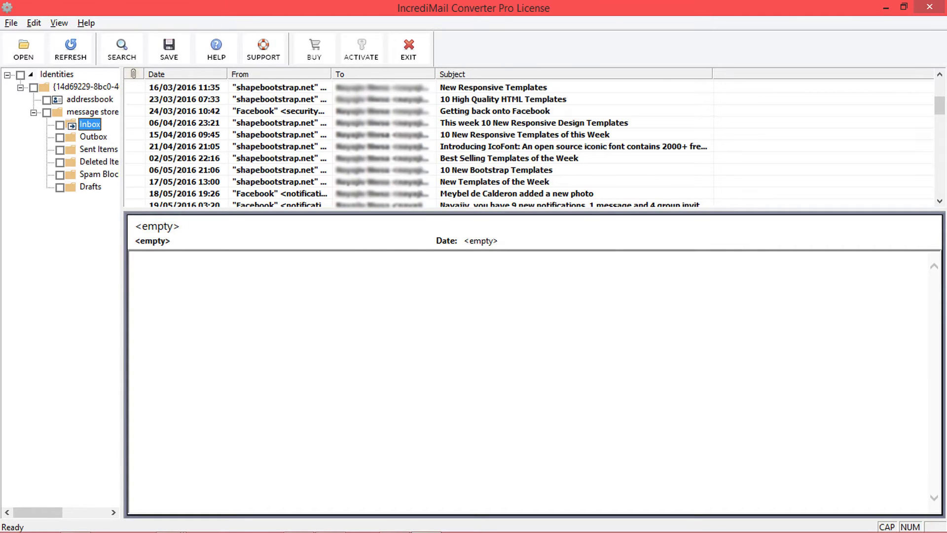
key(ctrl+f)
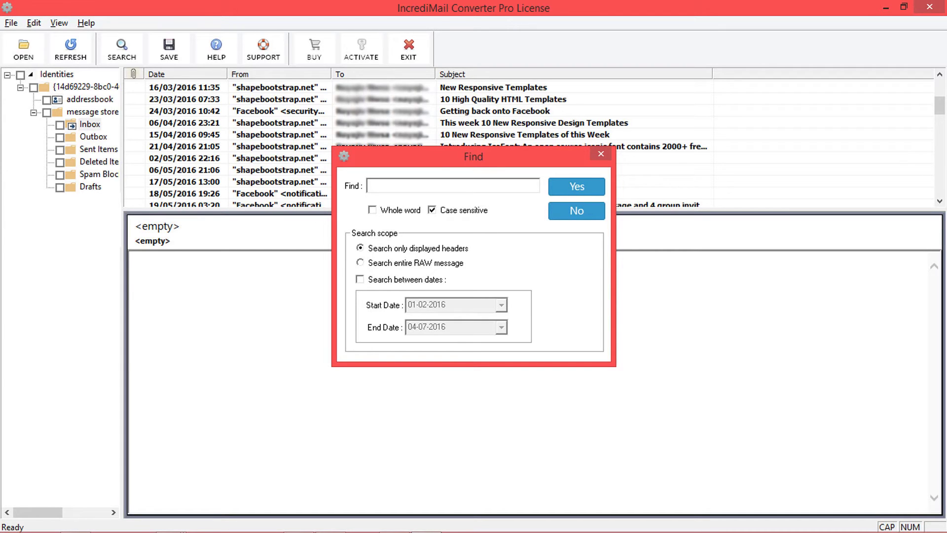
key(Escape)
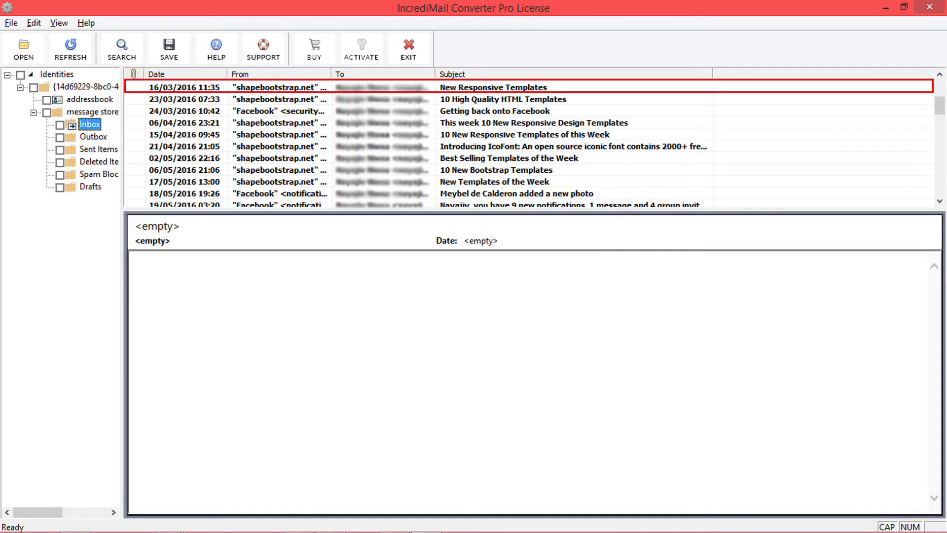
click(494, 87)
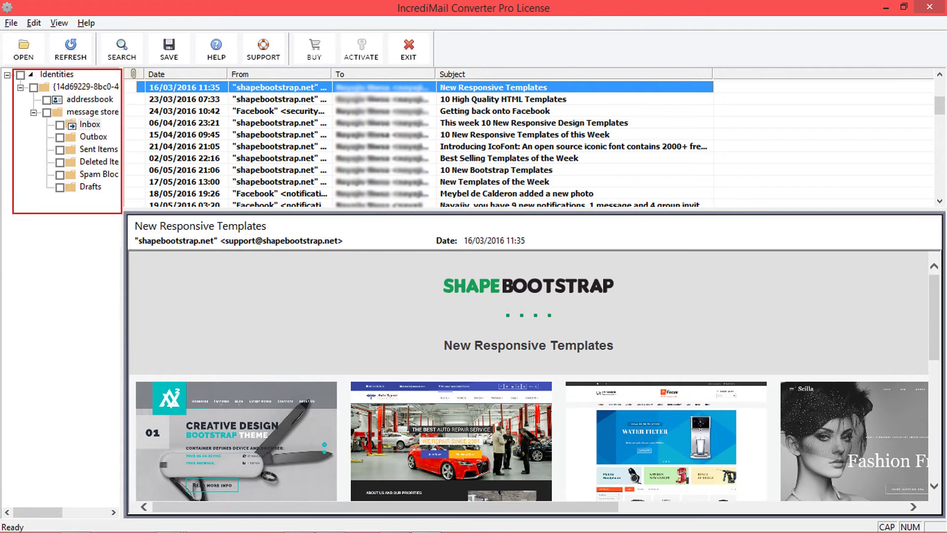
- Include the whole identity folder with its address book and message store for export, and bring up the saving options
click(33, 87)
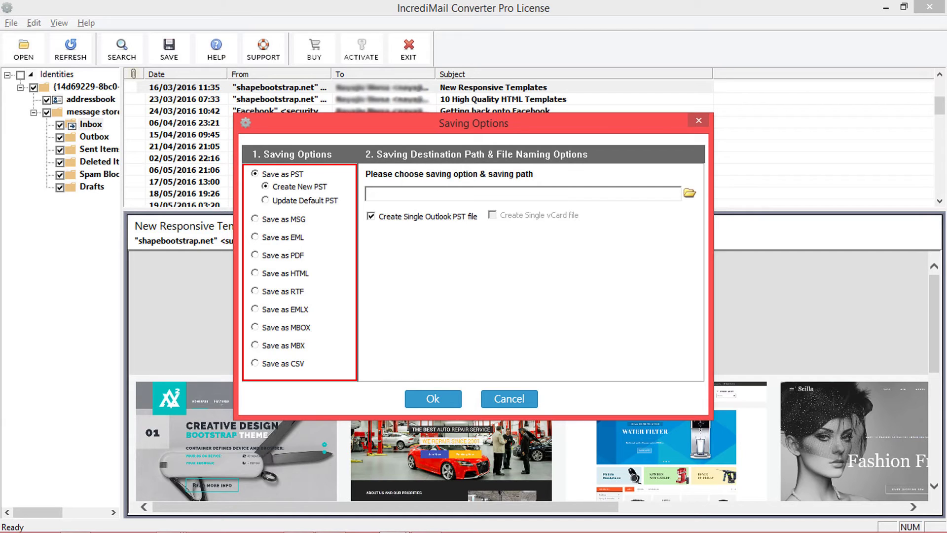
- Try the alternative saving formats and the Update Default PST option, and return to Create New PST
click(255, 218)
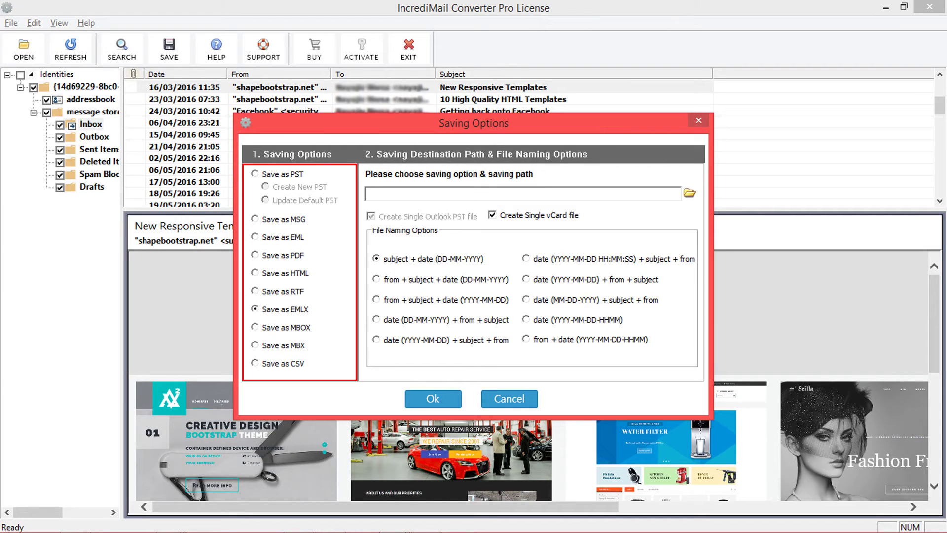
click(255, 326)
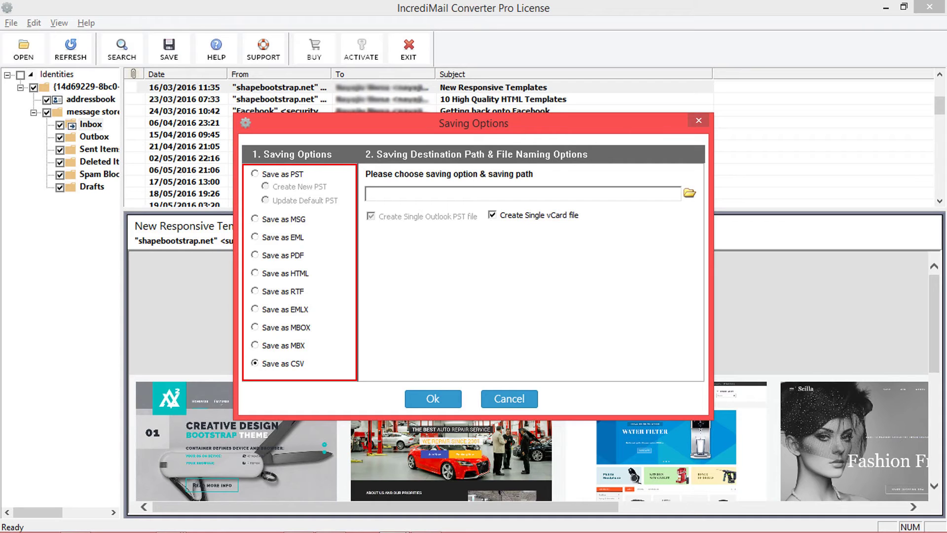
click(255, 174)
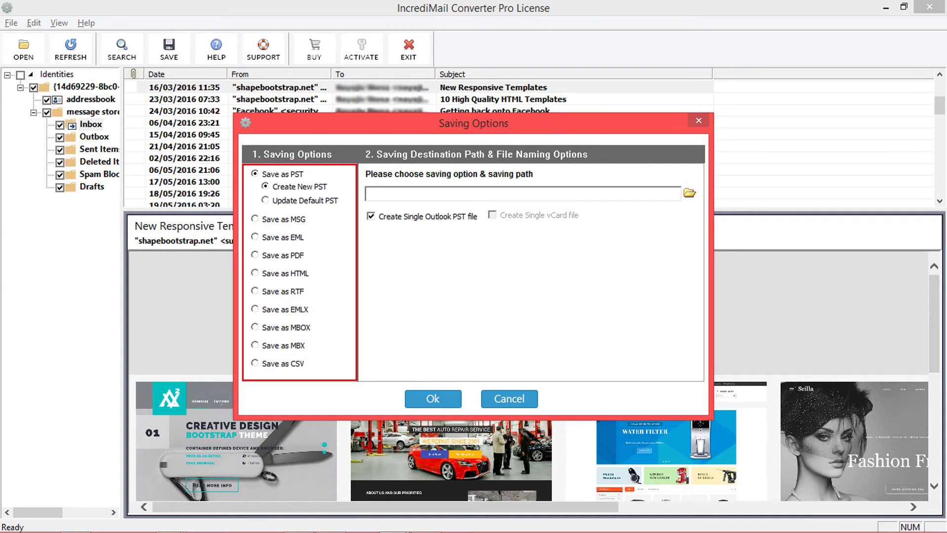
click(265, 200)
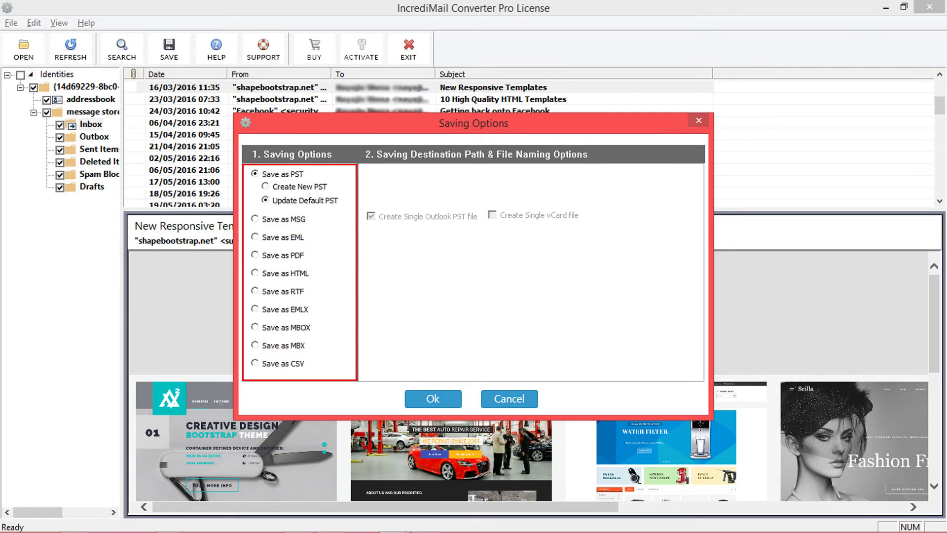
click(266, 186)
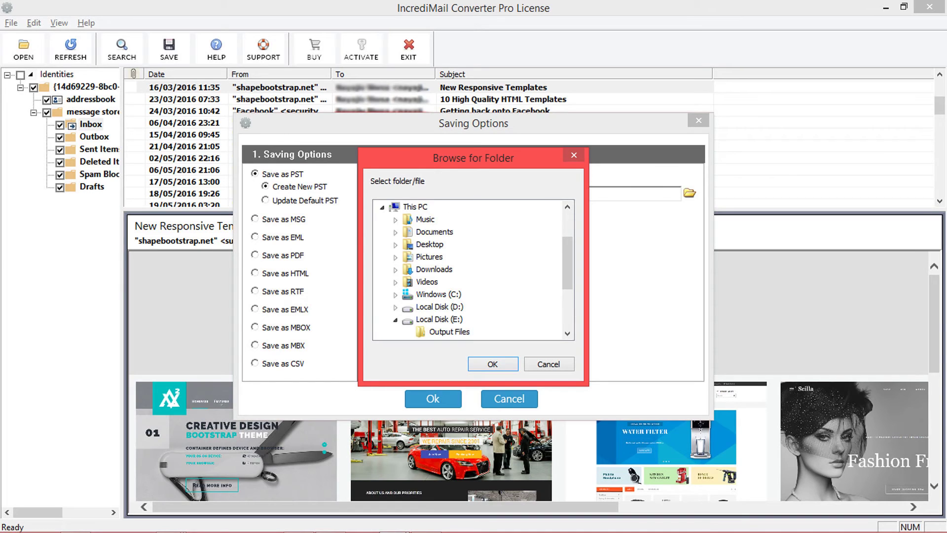
- Save the selected folders as a single new Outlook PST file in E:\Output Files
click(442, 332)
key(Return)
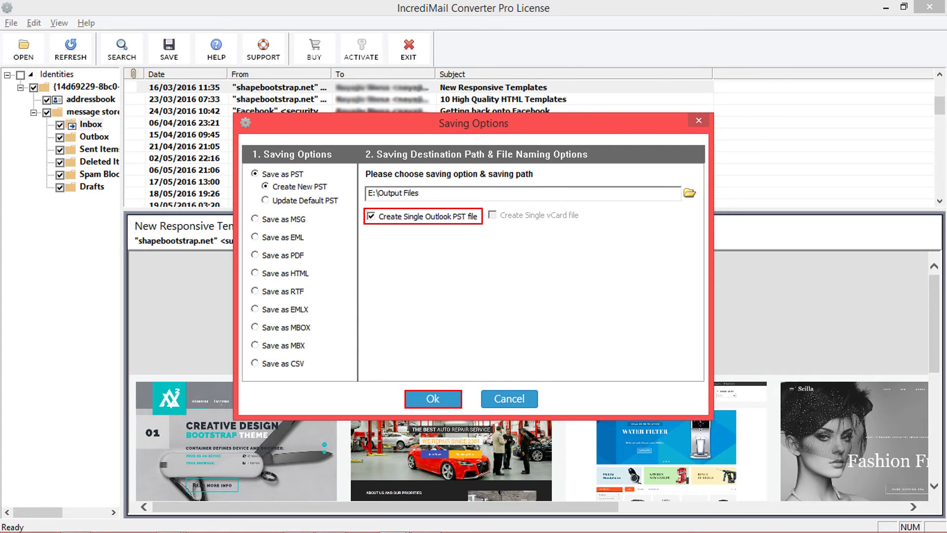
key(Return)
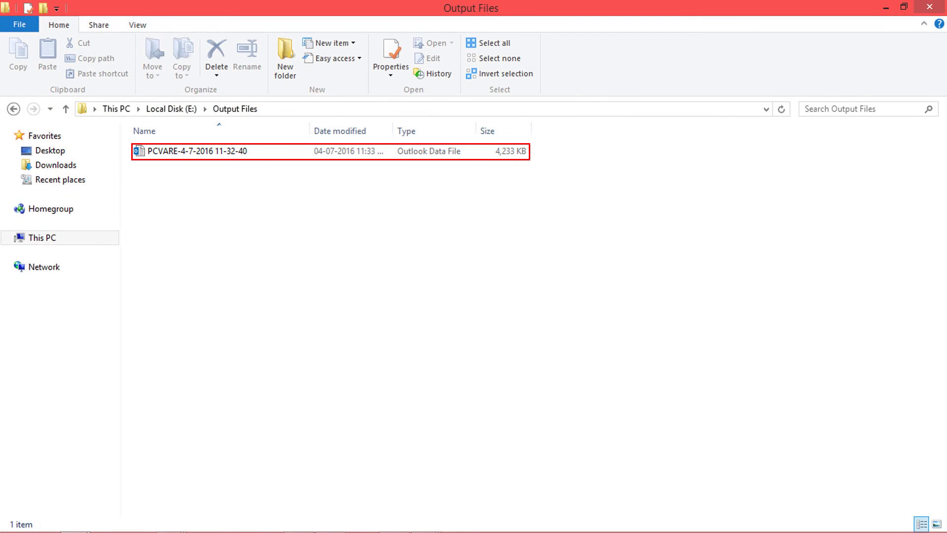
click(197, 151)
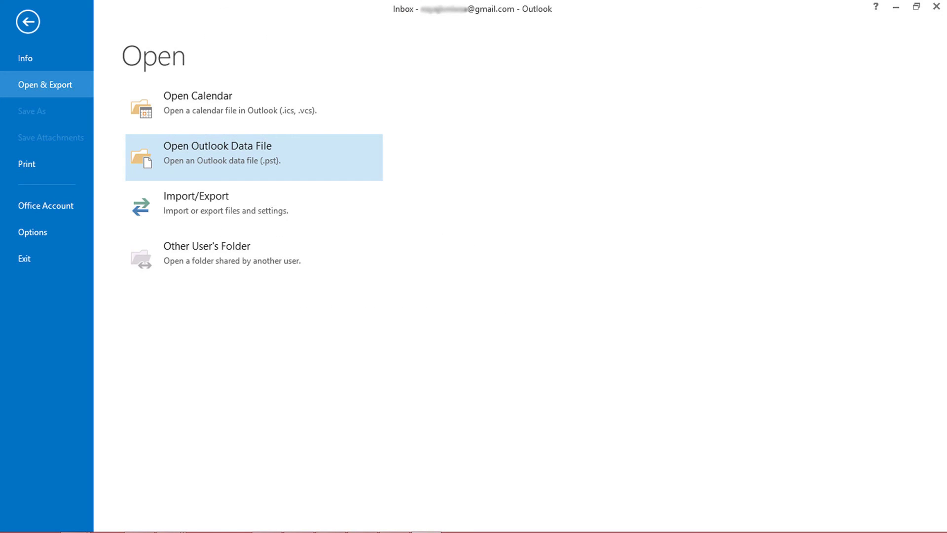
key(Return)
click(179, 98)
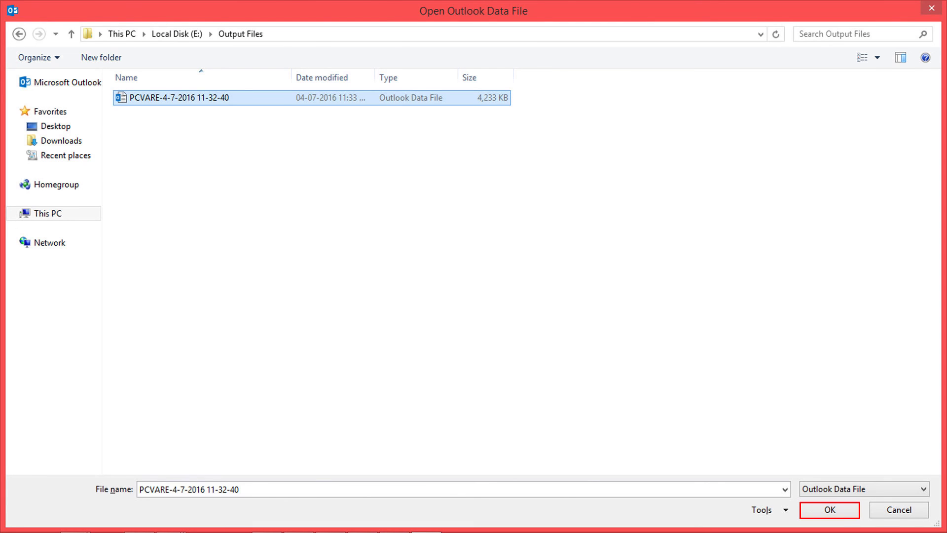
key(Return)
click(39, 339)
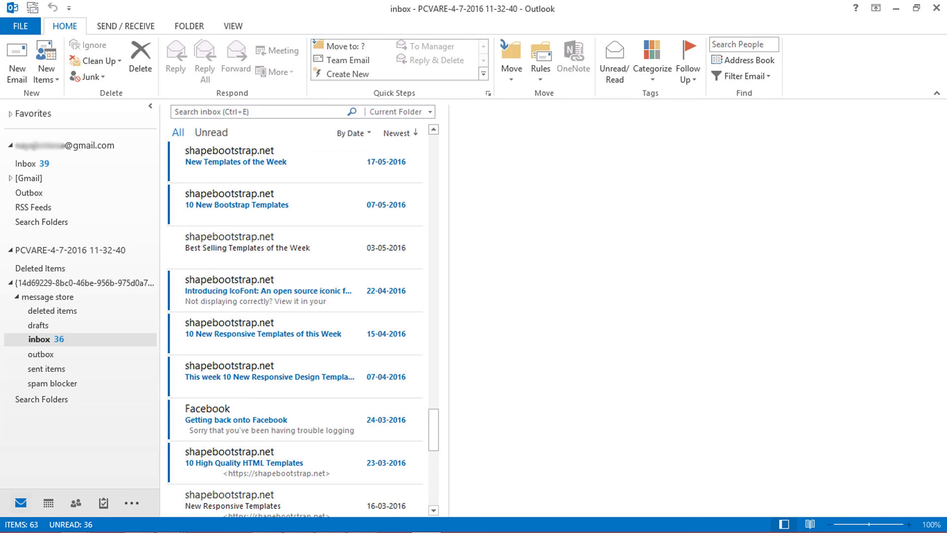